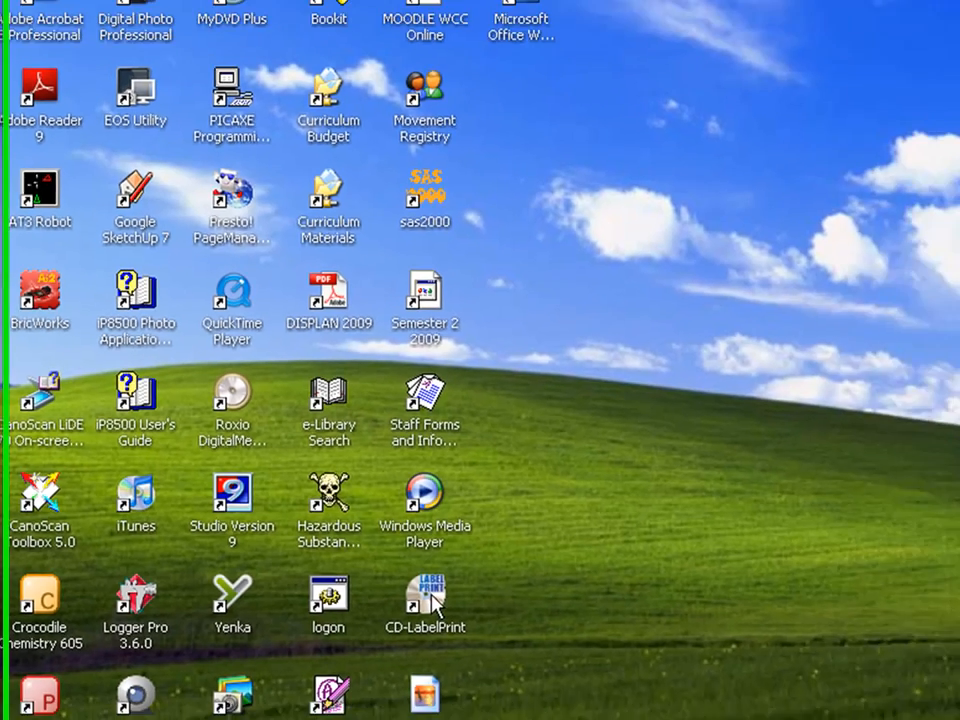
Step: Launch CD-LabelPrint and start a new disc label
double_click(533, 625)
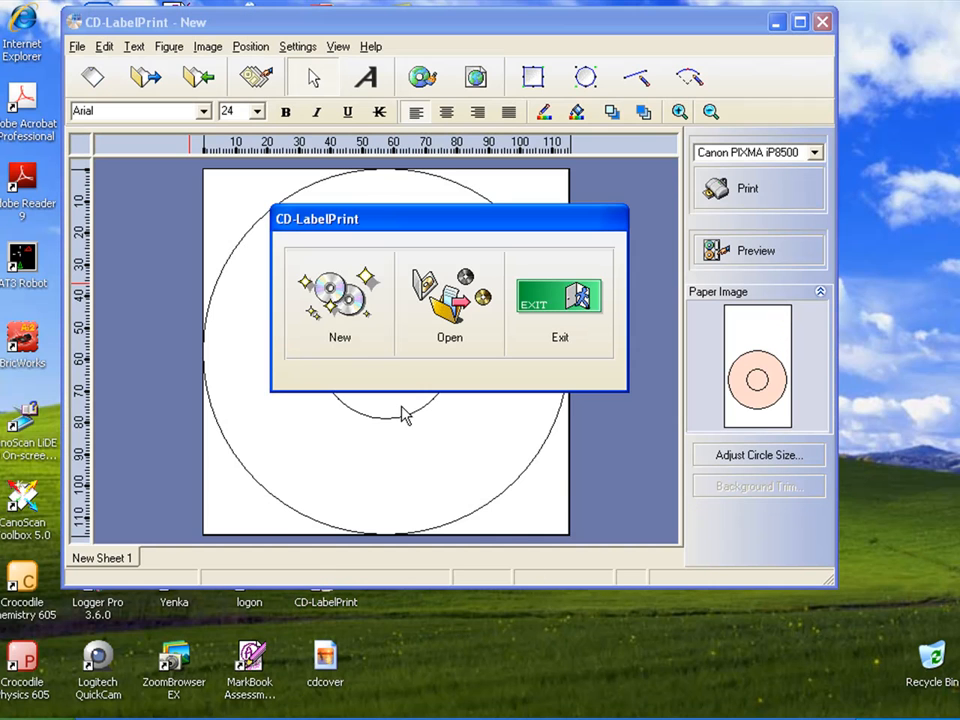
left_click(350, 308)
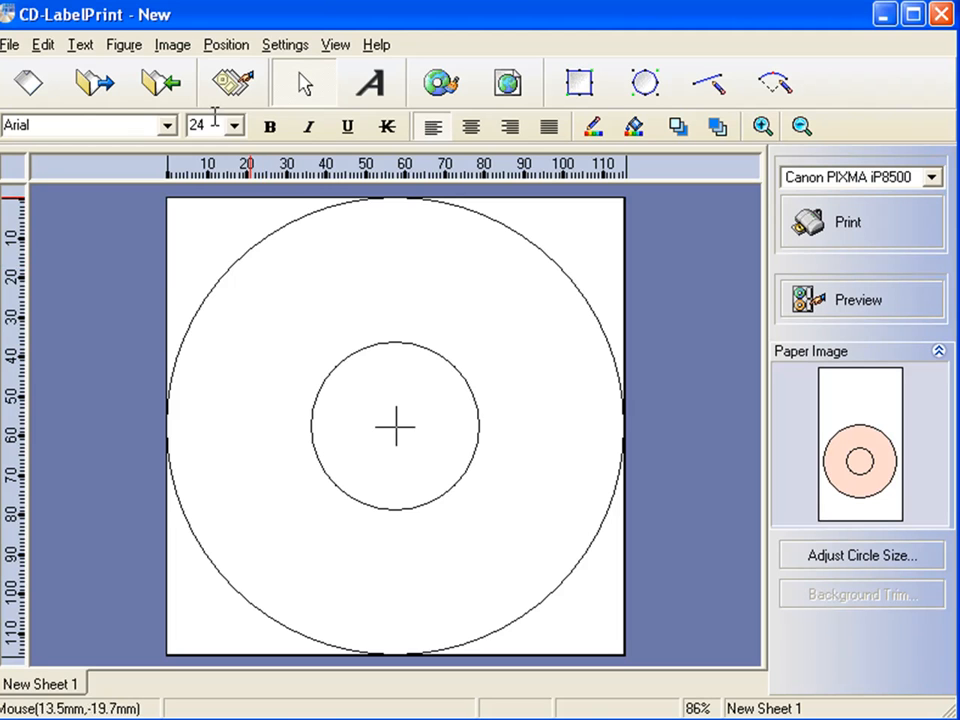
Step: Switch to Photoshop and close the Untitled-1 document without saving its changes
left_click(172, 50)
left_click(112, 218)
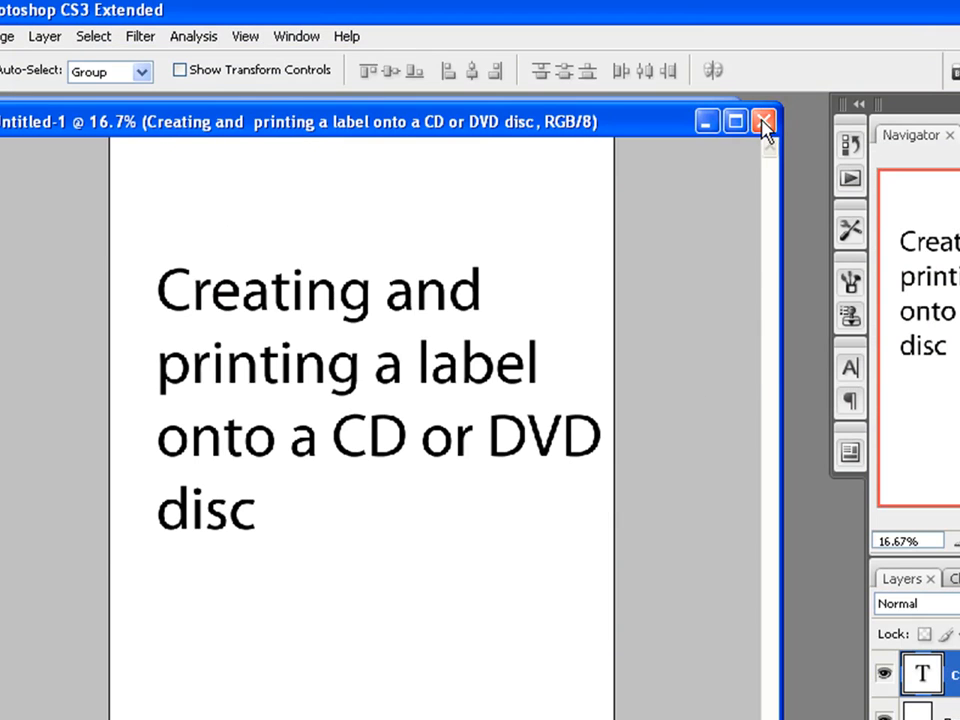
left_click(765, 121)
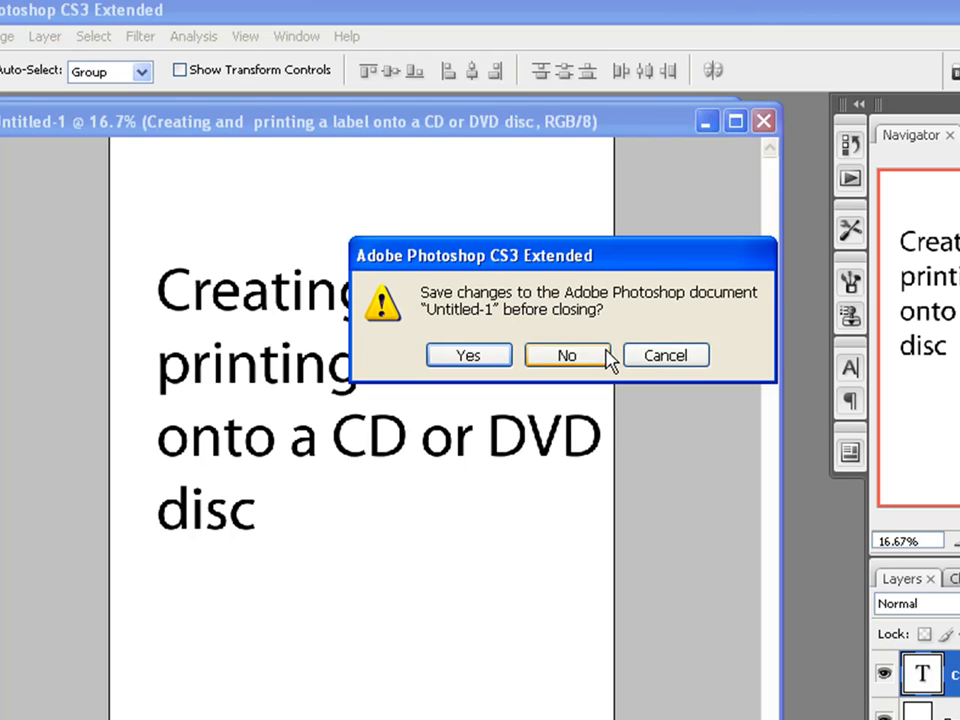
left_click(566, 354)
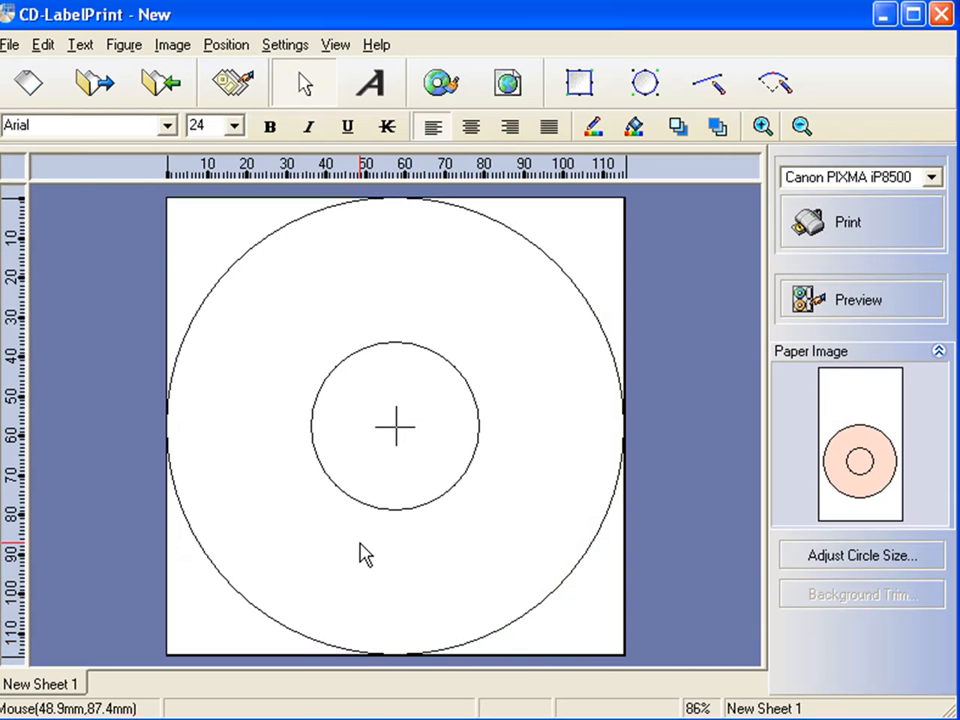
Step: Paste the copied photo cutout into the CD-LabelPrint label and move it to the disc's lower right, at about 38.8 mm, 32.6 mm
key("ctrl+v")
left_click_drag(510, 492, 592, 553)
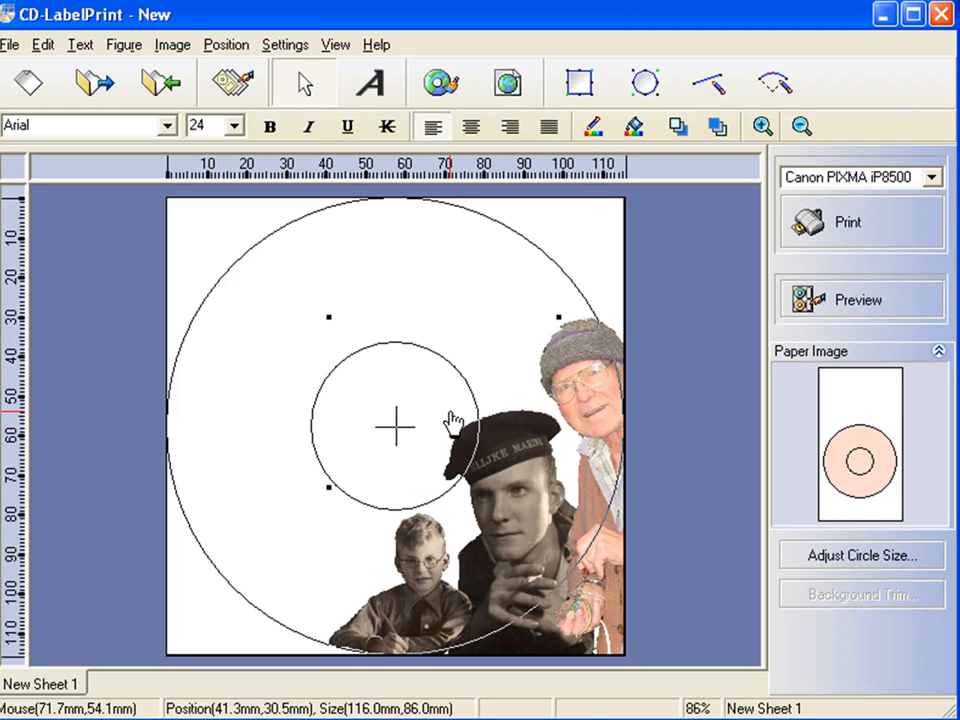
left_click_drag(505, 504, 515, 518)
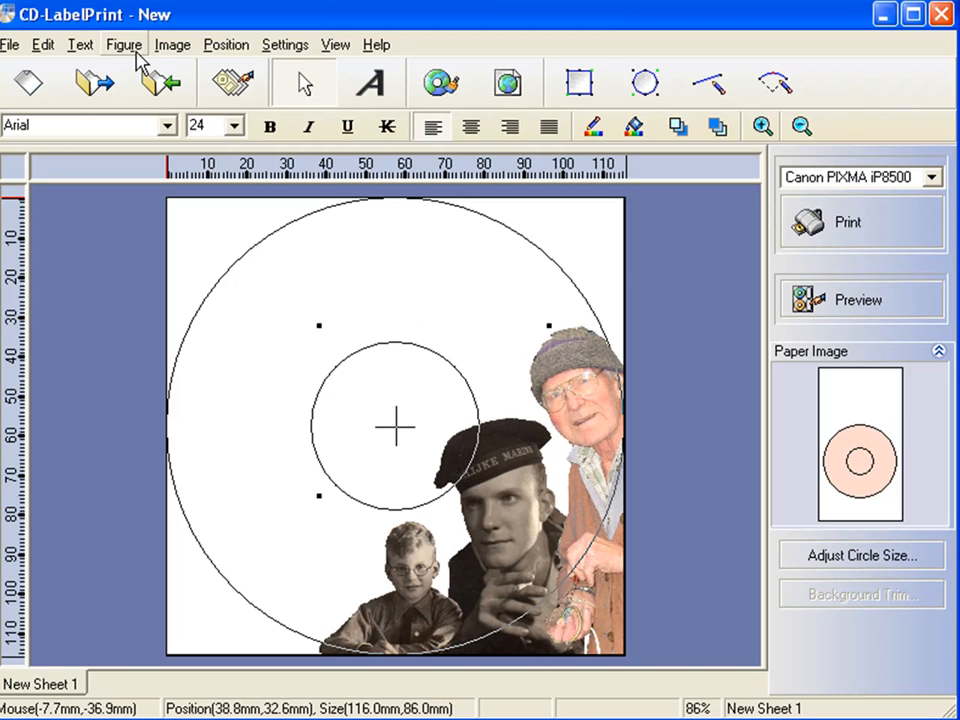
Step: Start a new text object on the label reading "Celebrating 80 Years"
left_click(80, 45)
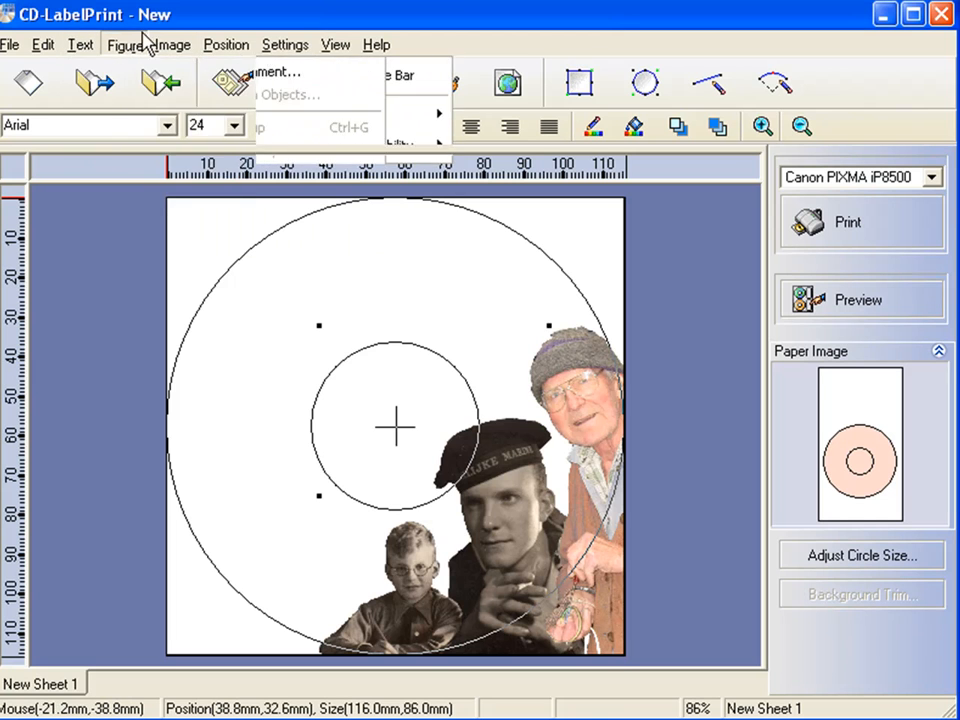
left_click(88, 77)
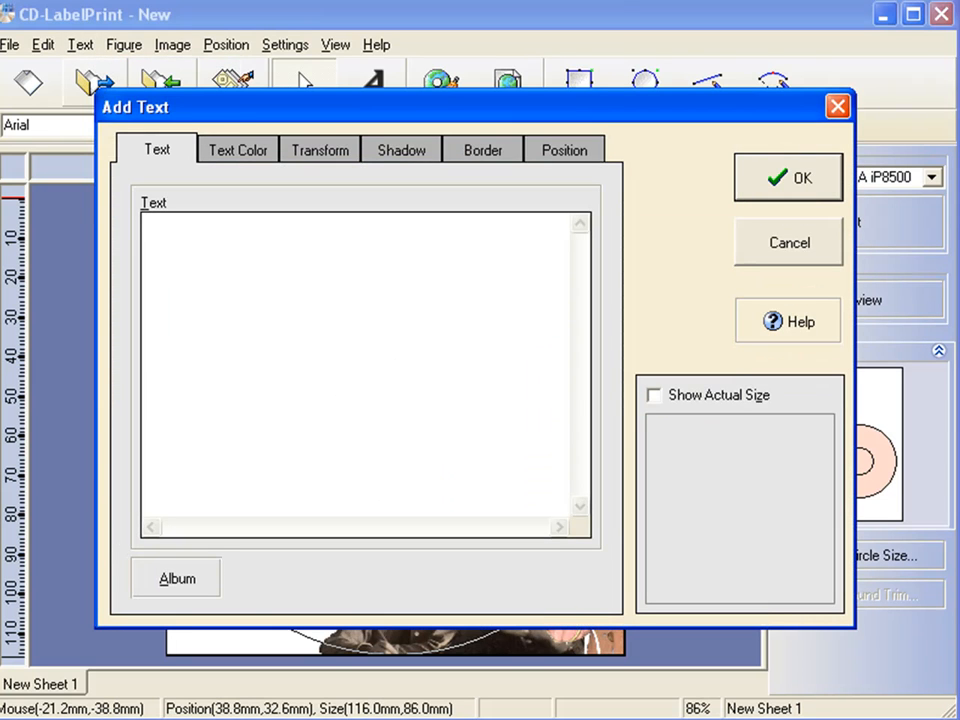
type("Cel")
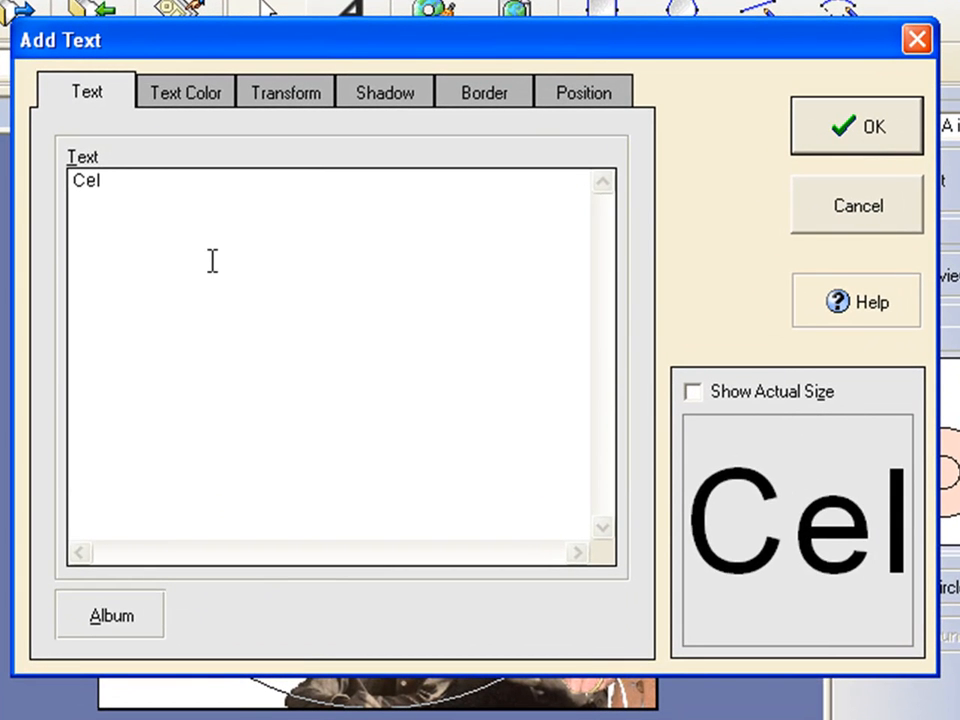
type("ebrating ")
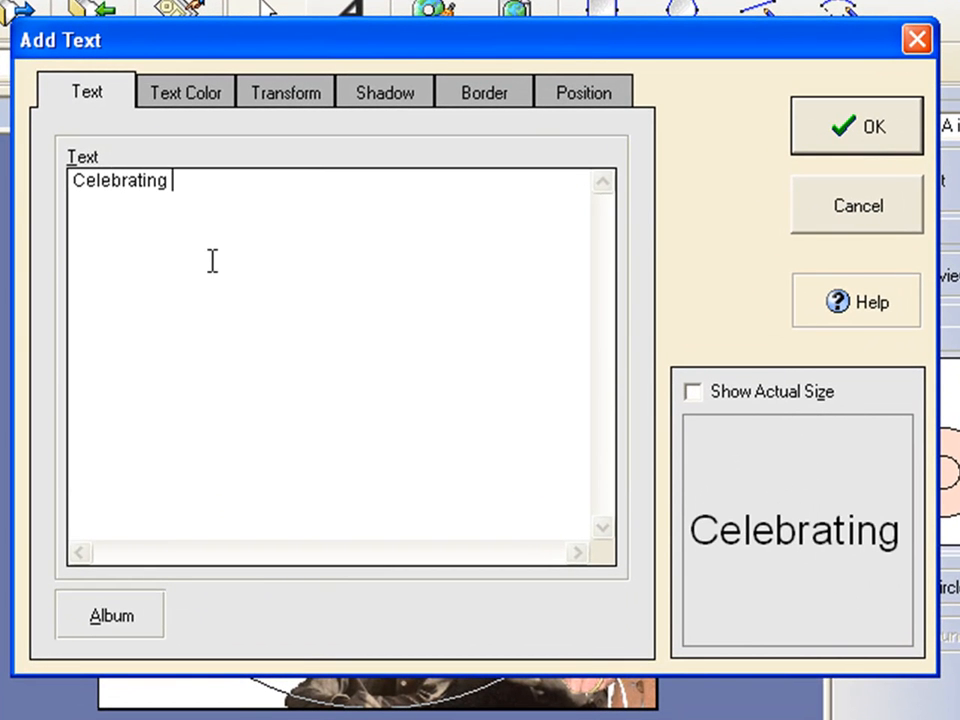
type("80 Ye")
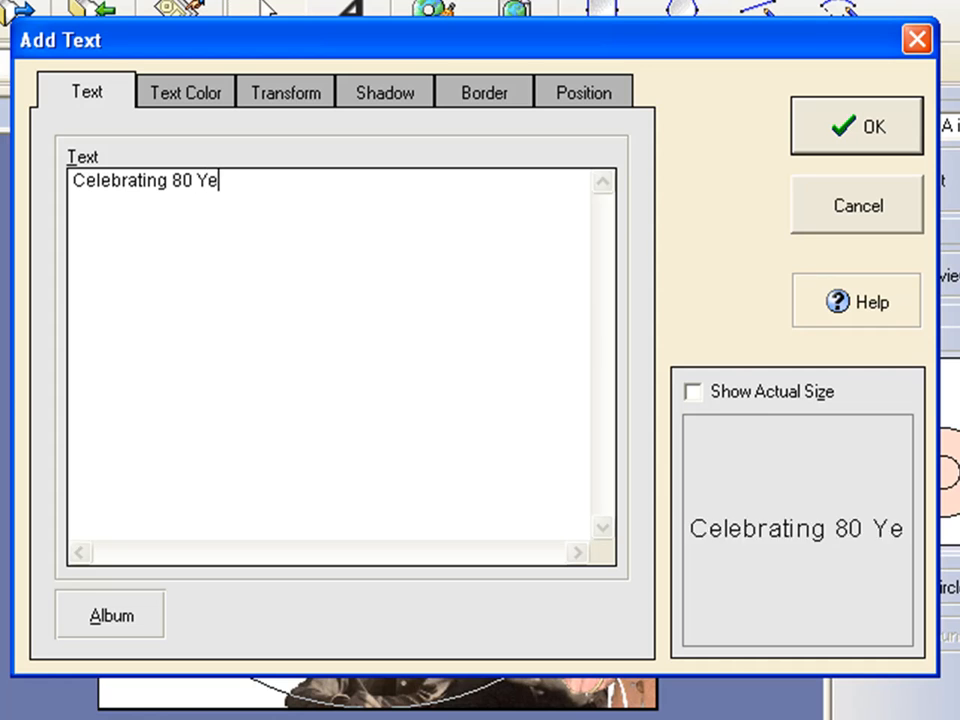
type("ars")
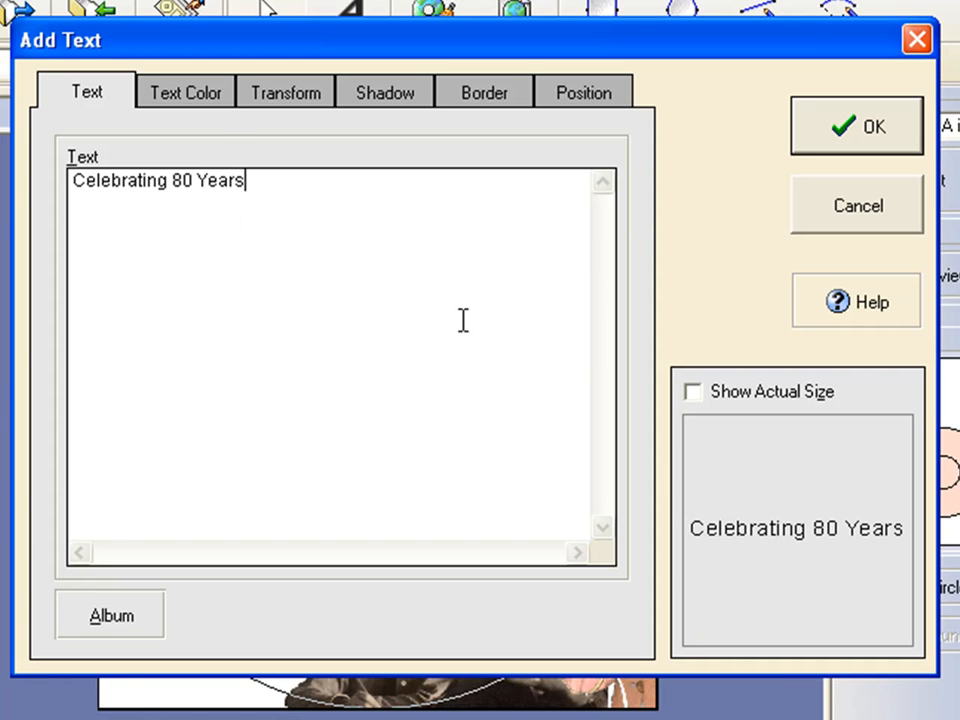
Step: Set the colour of the "Celebrating 80 Years" text to the orange-brown swatch
left_click(210, 104)
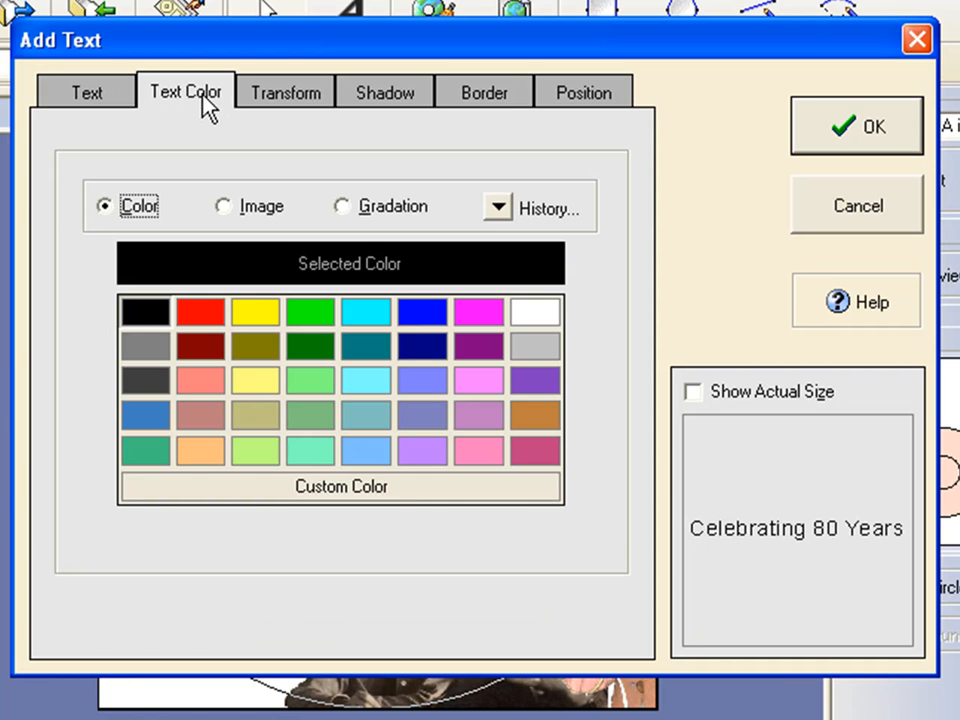
left_click(497, 207)
left_click(531, 371)
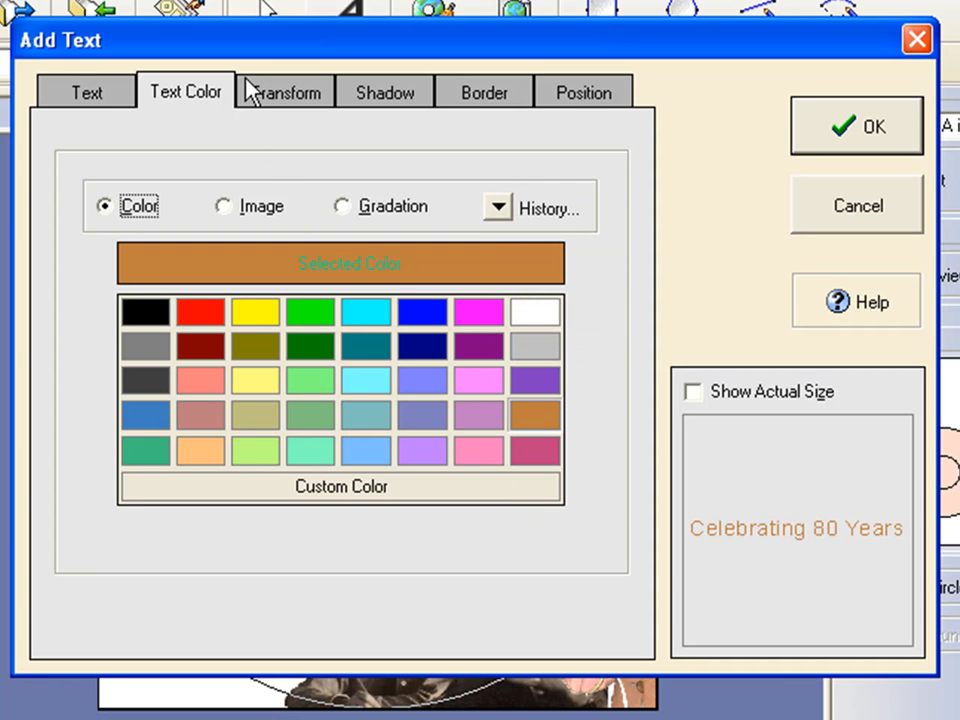
Step: Set the font of the "Celebrating 80 Years" text to Brush Script MT
left_click(290, 93)
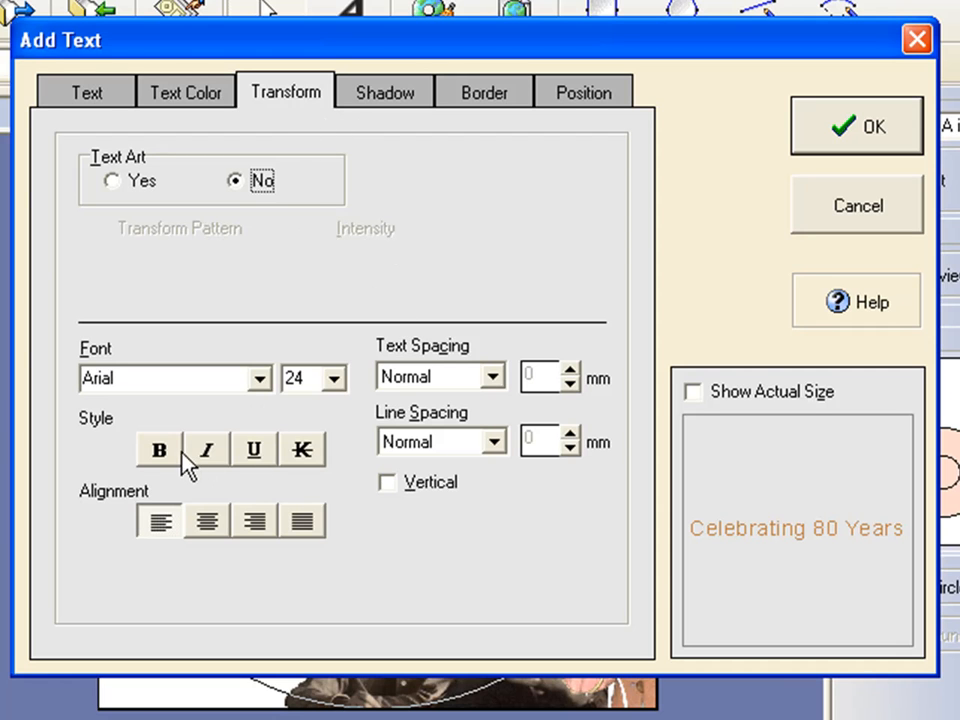
left_click(258, 380)
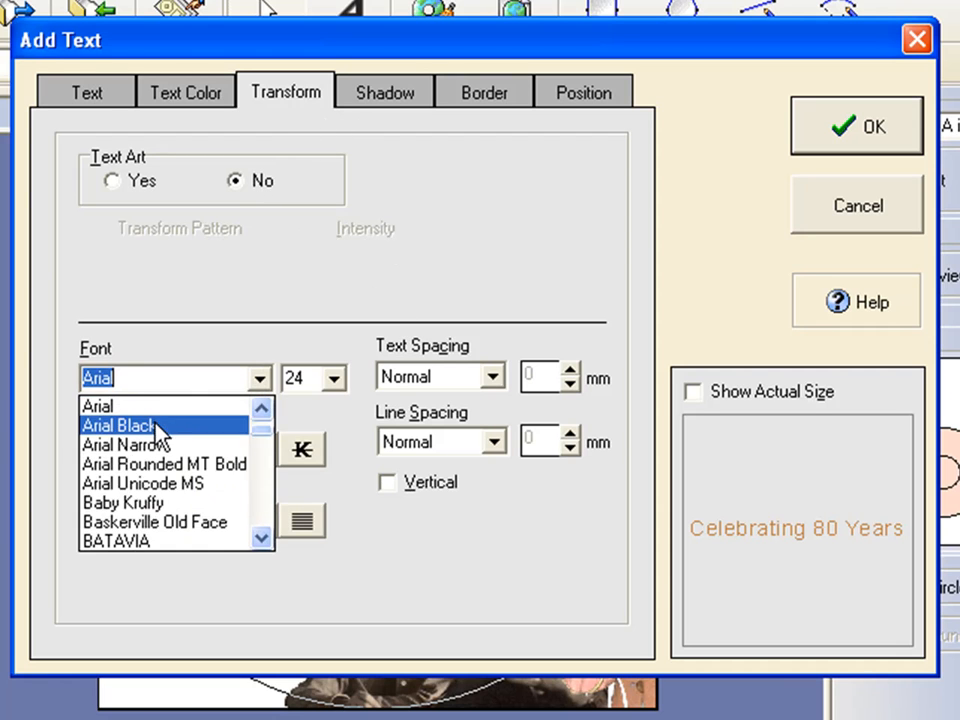
left_click(262, 541)
left_click(262, 541)
left_click(262, 541)
left_click(262, 541)
left_click(258, 535)
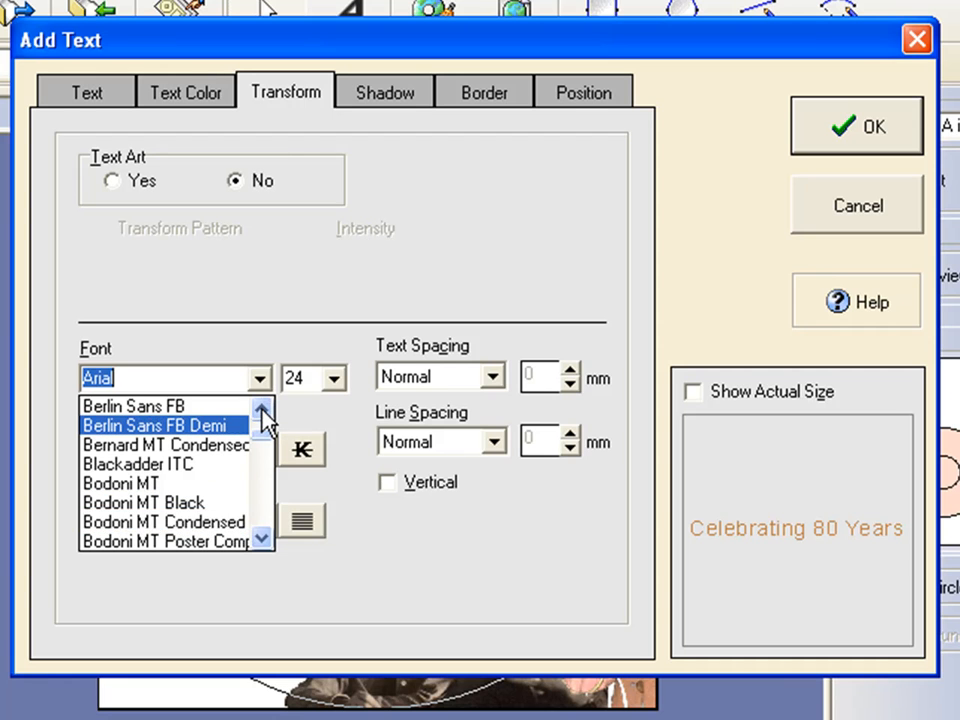
left_click(262, 409)
left_click(262, 409)
left_click(262, 409)
left_click(262, 409)
left_click(262, 409)
left_click(262, 409)
left_click(262, 409)
left_click(262, 409)
left_click(262, 537)
left_click(262, 537)
left_click(262, 537)
left_click(262, 537)
left_click(262, 537)
left_click(262, 537)
left_click(262, 537)
left_click(262, 537)
left_click(262, 537)
left_click(262, 537)
left_click(262, 537)
left_click(262, 537)
left_click(262, 537)
left_click(262, 537)
left_click(262, 537)
scroll(210, 514, "down", 3)
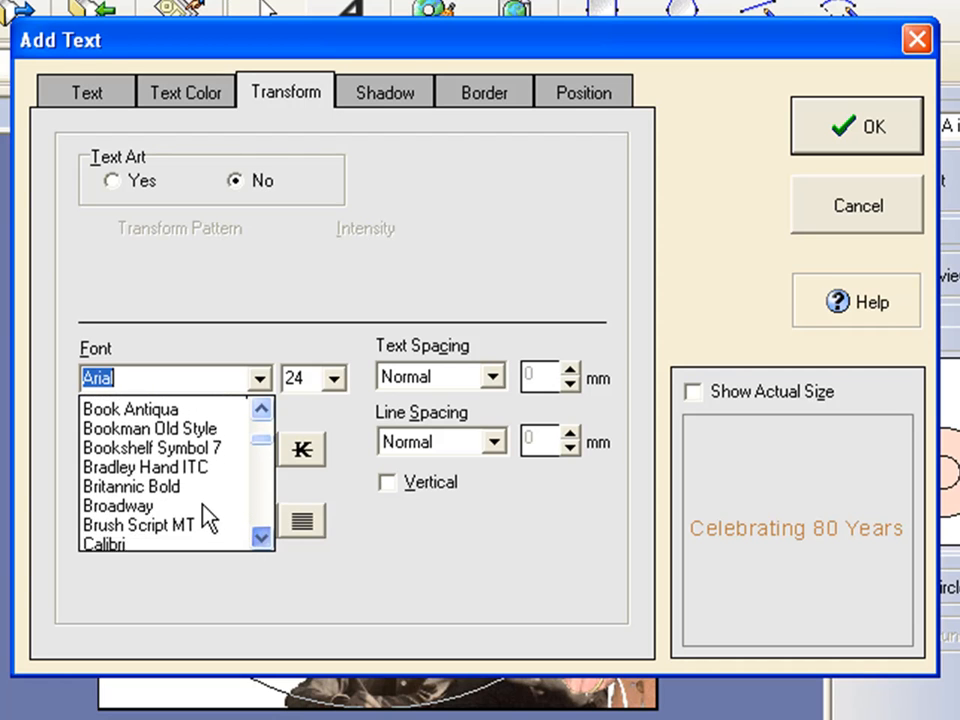
left_click(178, 407)
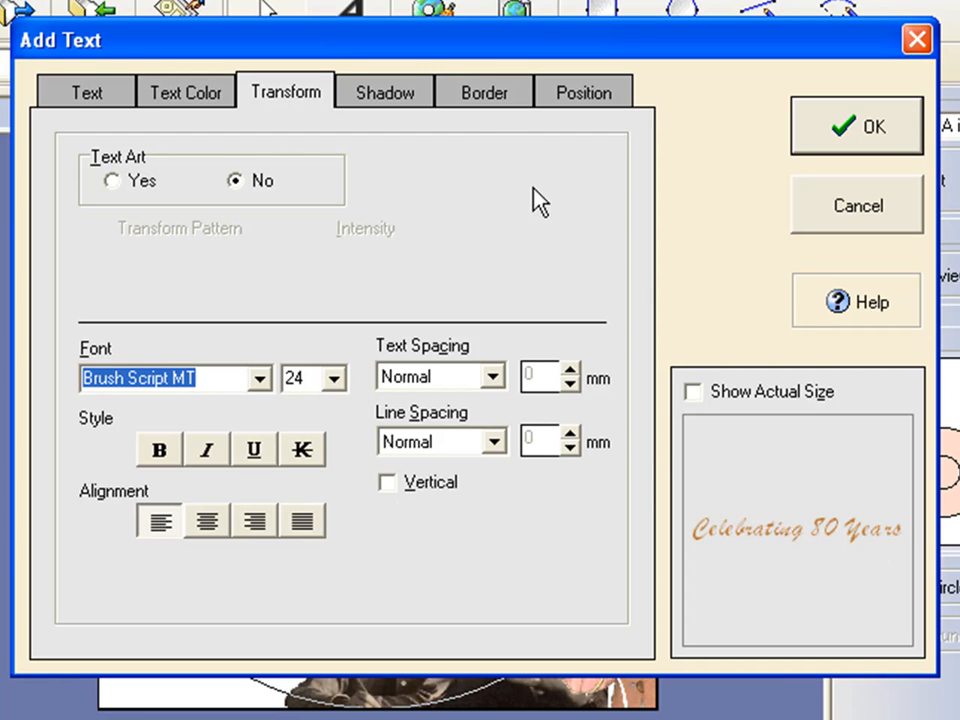
Step: Try adding a shadow to the "Celebrating 80 Years" text and switch it off again
left_click(420, 92)
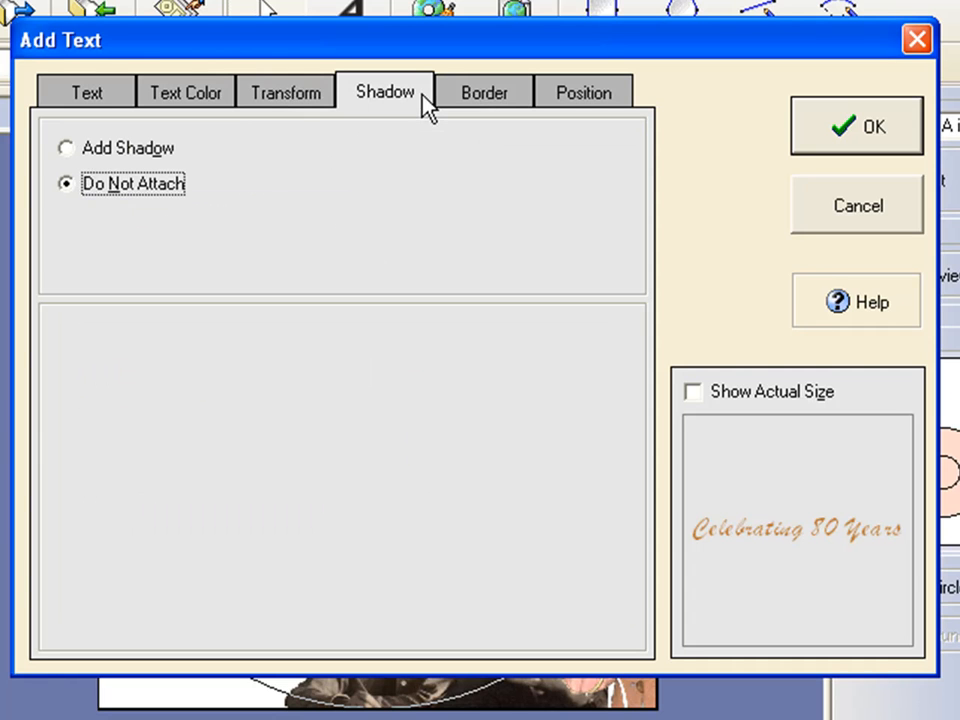
left_click(66, 148)
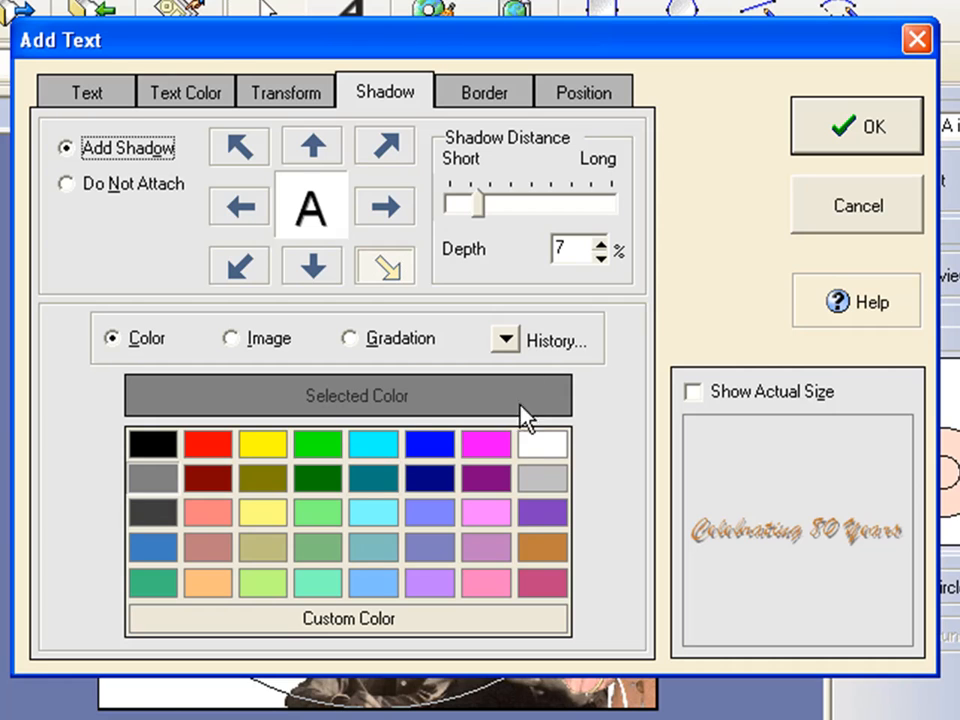
left_click(66, 185)
Step: Add a 0.1 mm black border to the "Celebrating 80 Years" text and place the text on the label
left_click(462, 106)
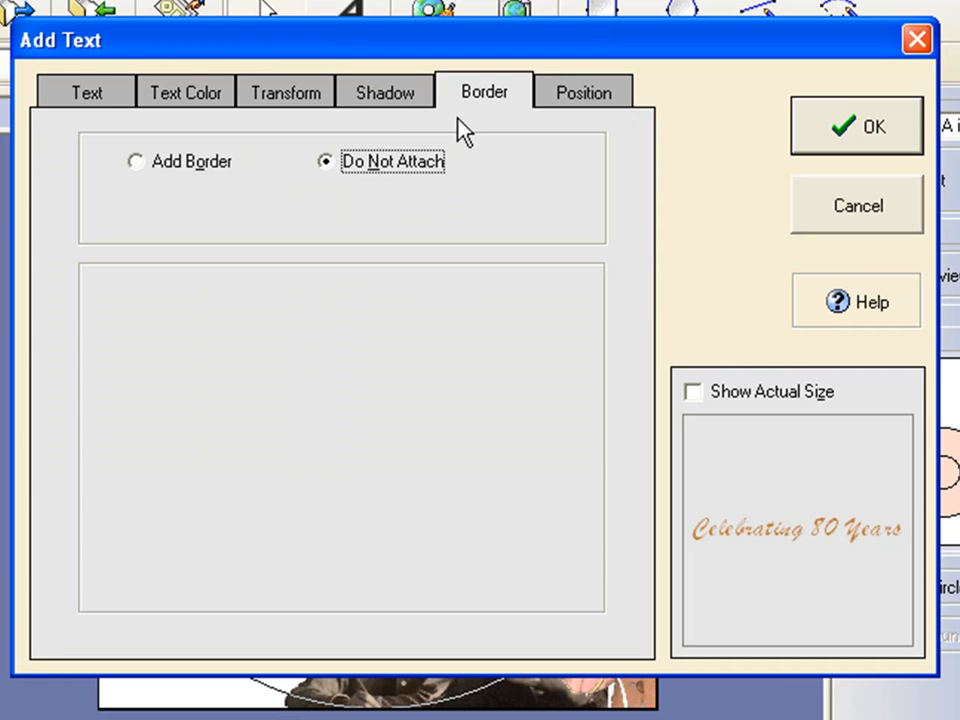
left_click(142, 162)
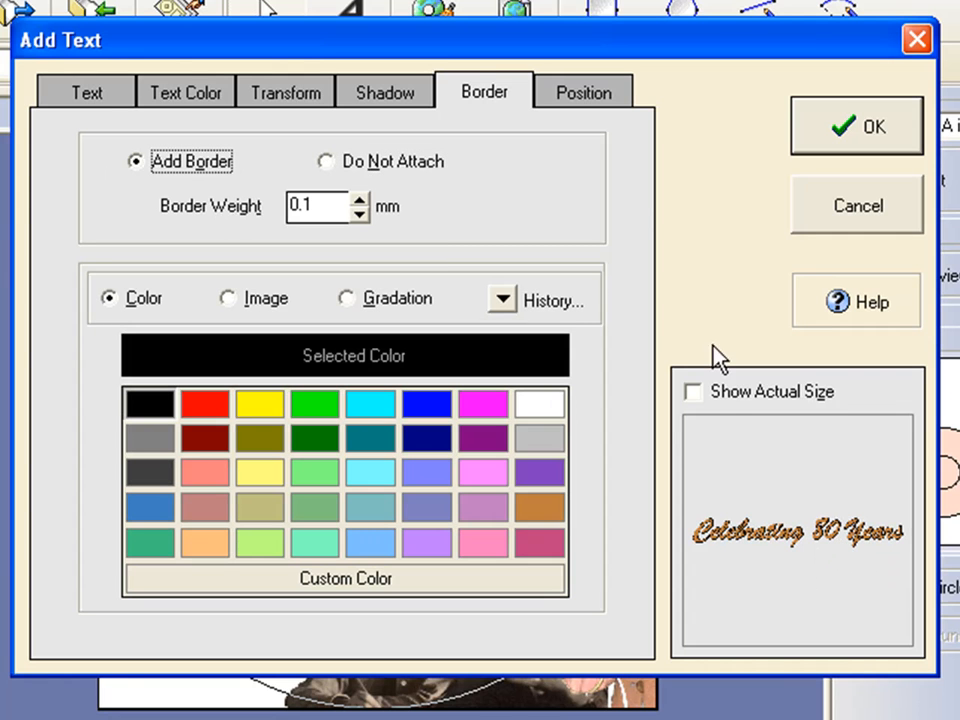
left_click(585, 93)
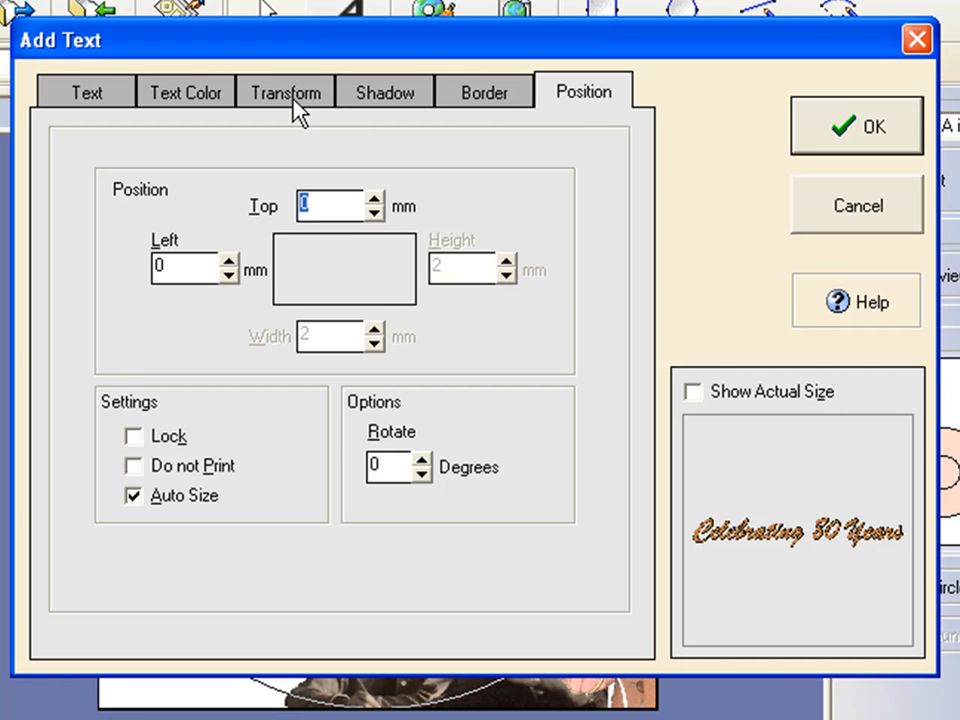
left_click(127, 105)
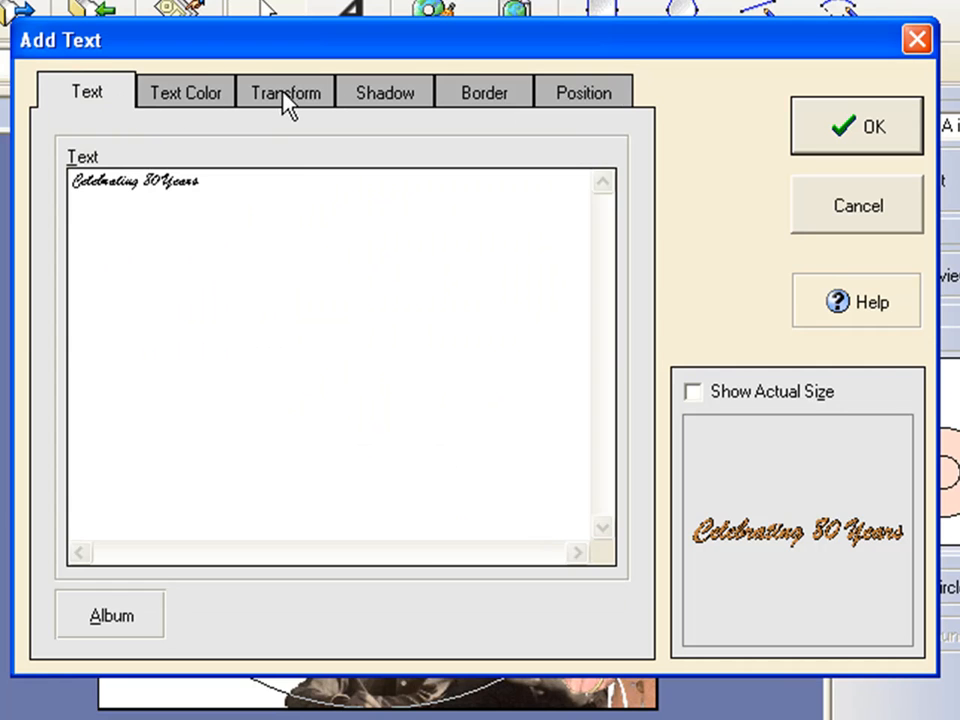
left_click(860, 128)
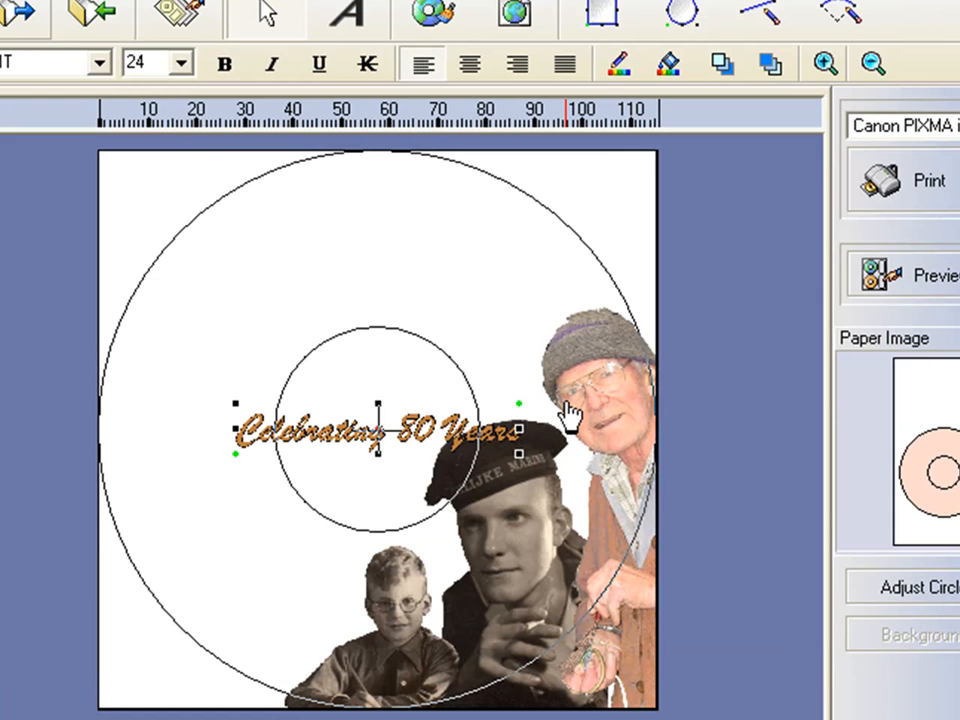
Step: Move the text above the centre hole and rotate it to slope upward to the right, at about 10.5 mm, 21.6 mm
left_click_drag(470, 435, 460, 275)
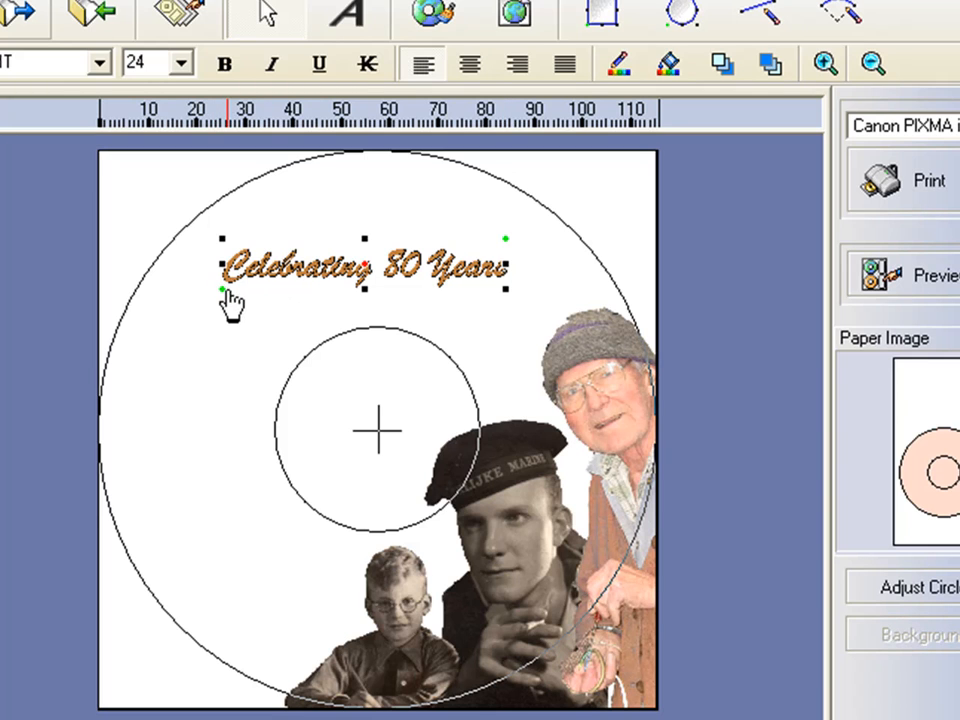
left_click_drag(219, 292, 238, 328)
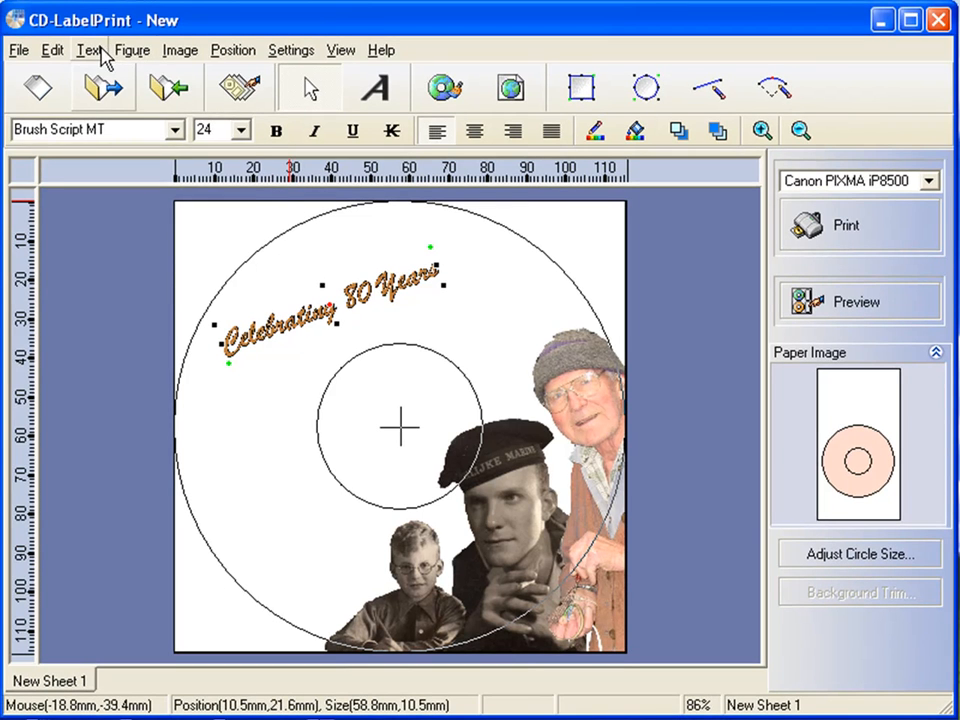
Step: Try vertical orientation for the "Celebrating 80 Years" text and switch it back to horizontal
left_click(96, 52)
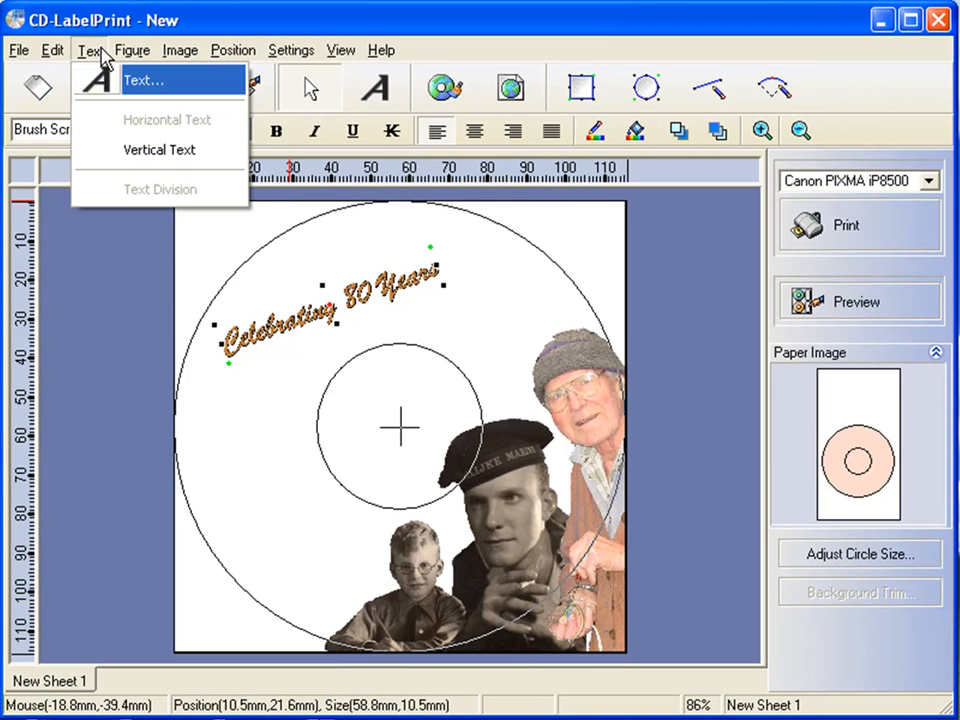
left_click(135, 152)
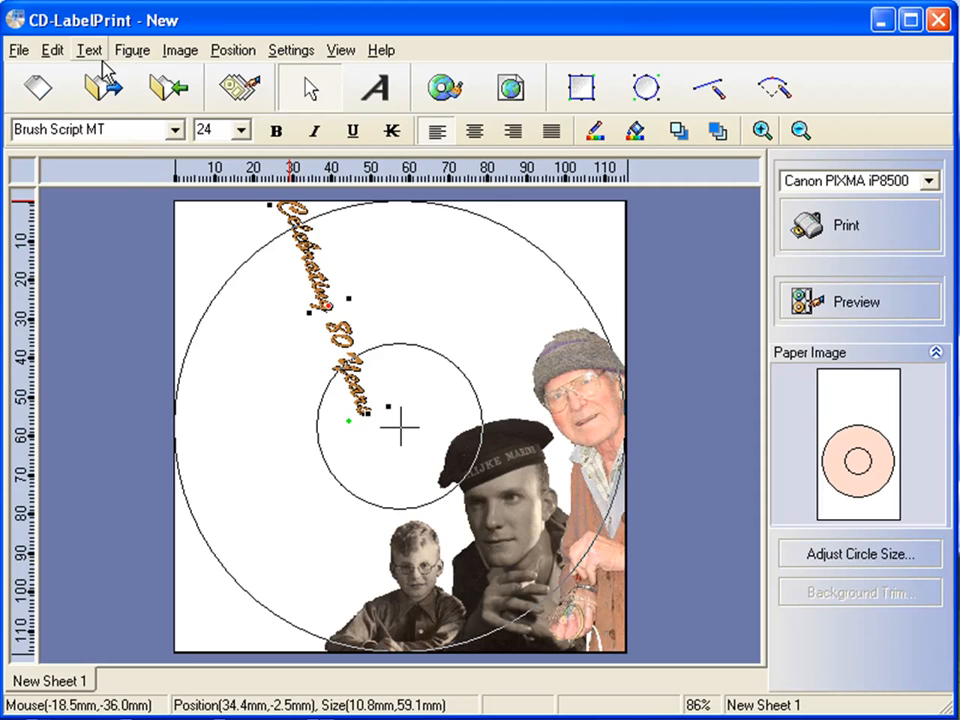
left_click(99, 52)
left_click(111, 120)
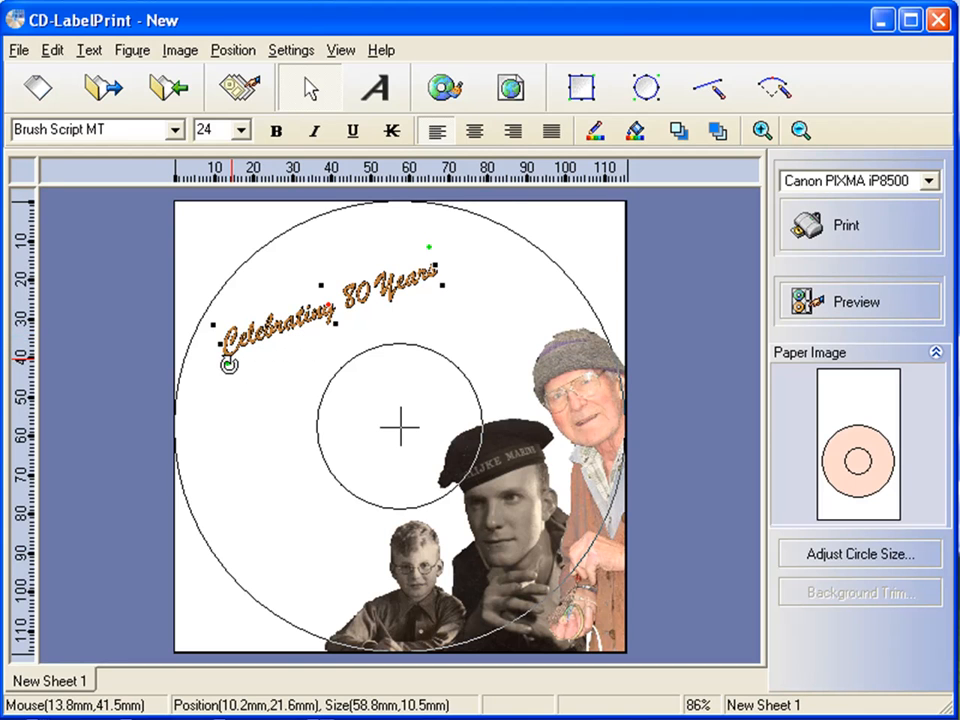
Step: Deselect the text, preview the label's print layout and return to label editing
left_click(300, 397)
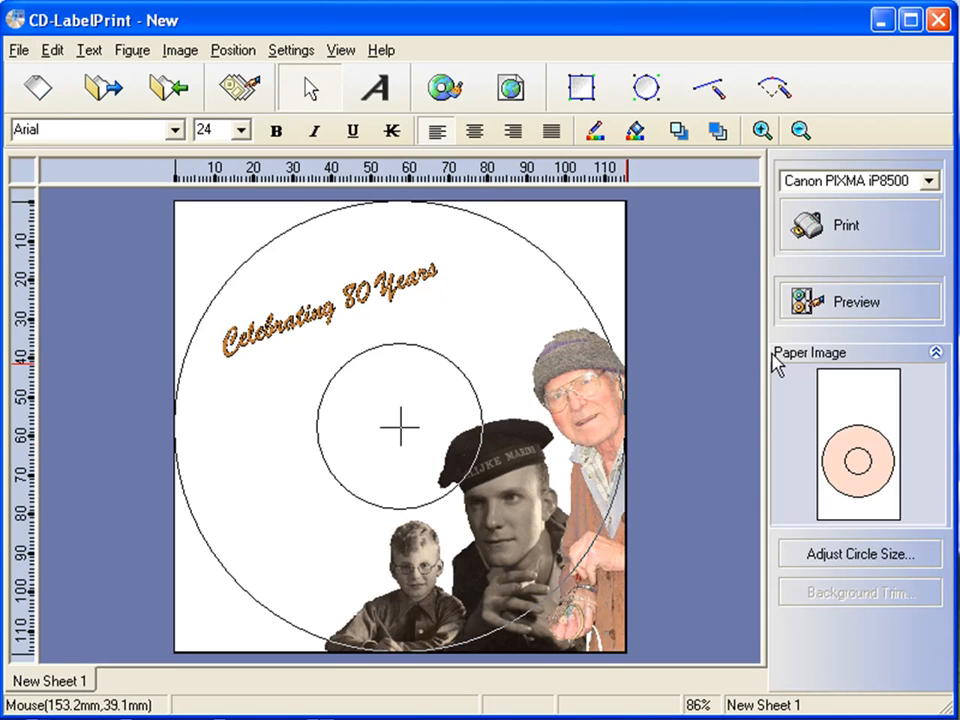
left_click(849, 316)
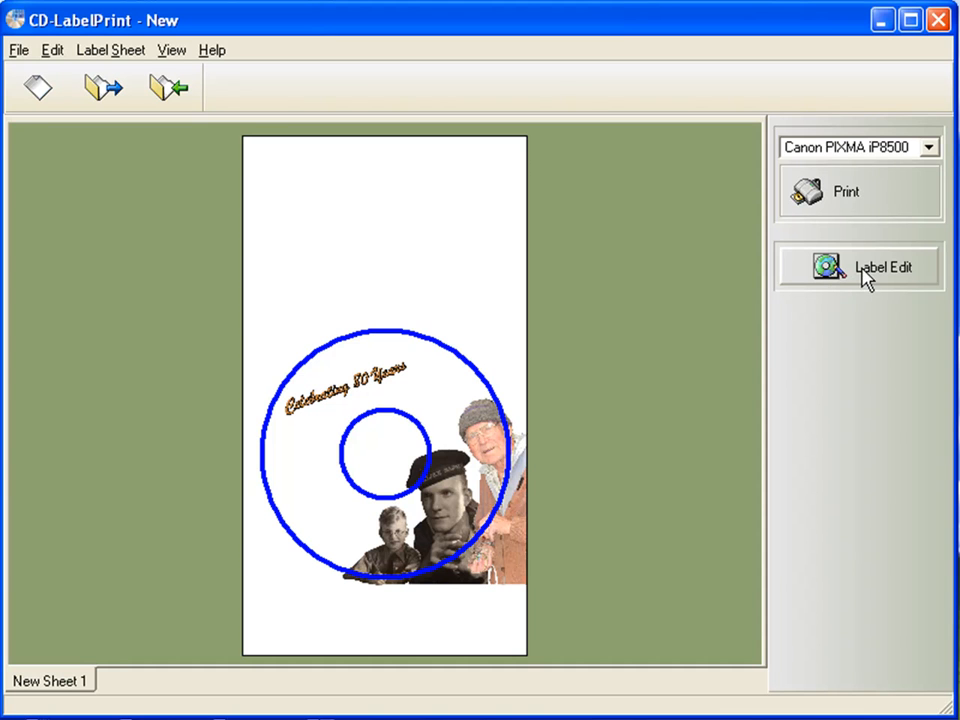
left_click(862, 275)
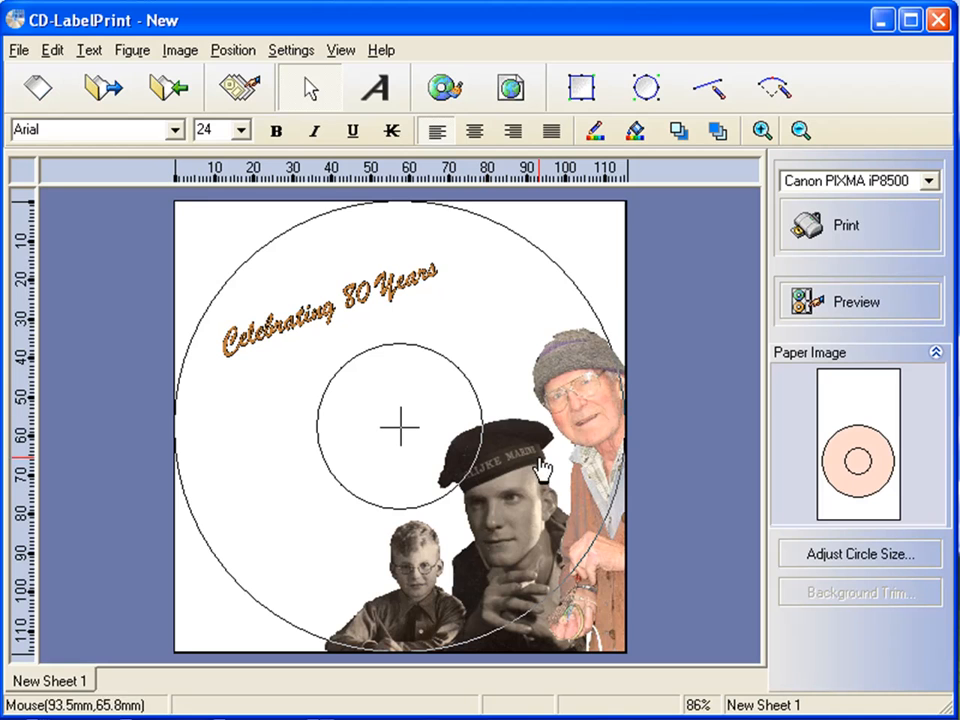
Step: Open the saved label file dvd label.cld without saving the current label
left_click(19, 50)
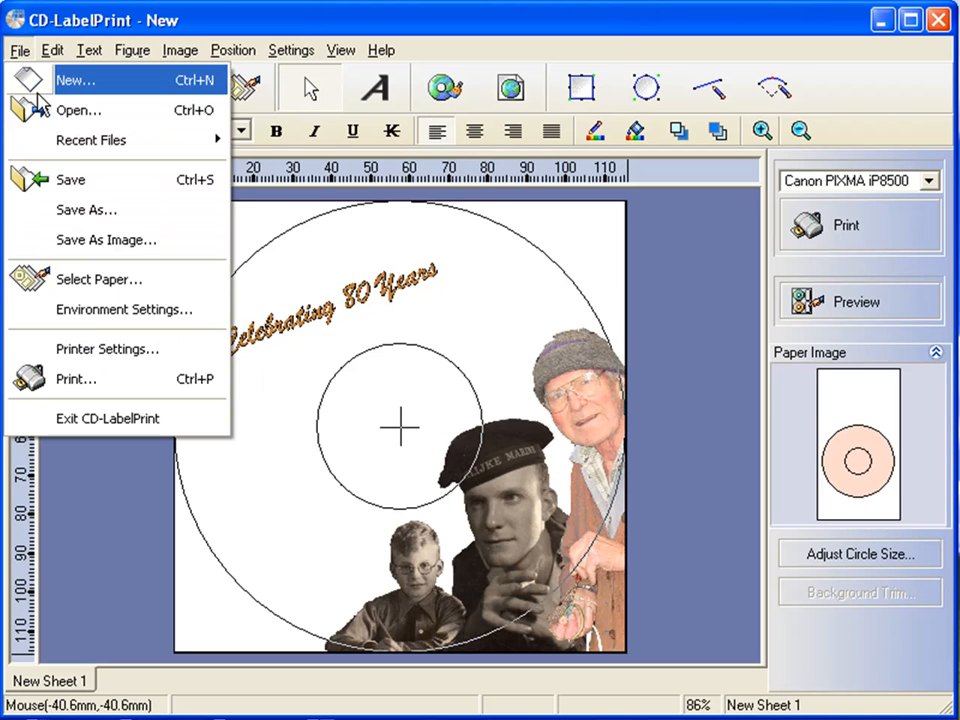
left_click(41, 110)
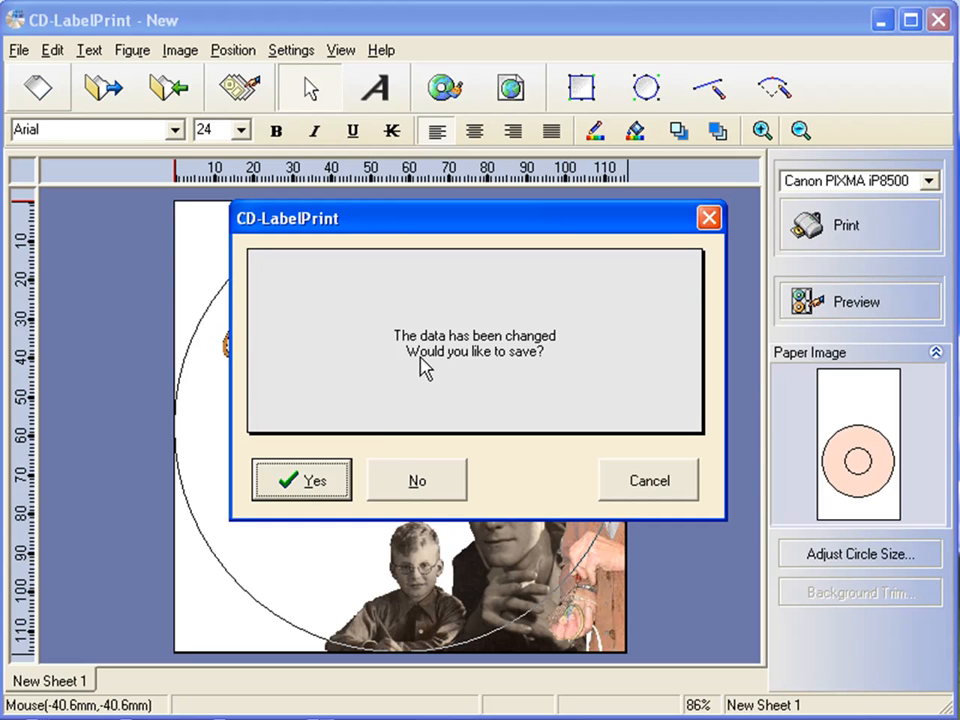
left_click(428, 486)
double_click(266, 294)
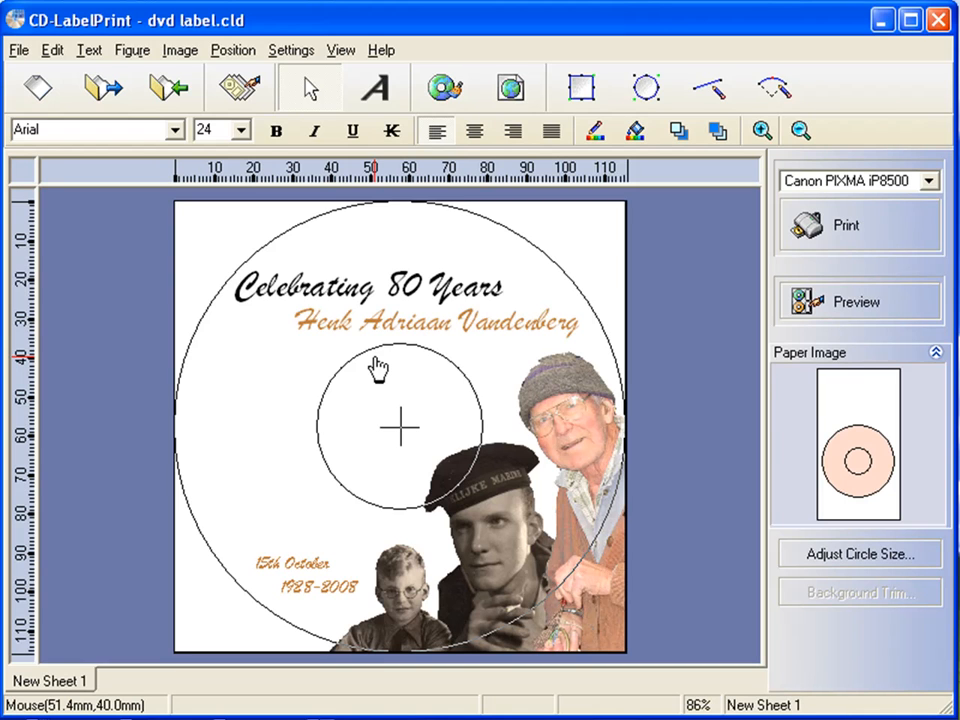
Step: Print one copy of the label on the Canon PIXMA iP8500 with dark saturation and 0.0 mm position offsets
left_click(825, 235)
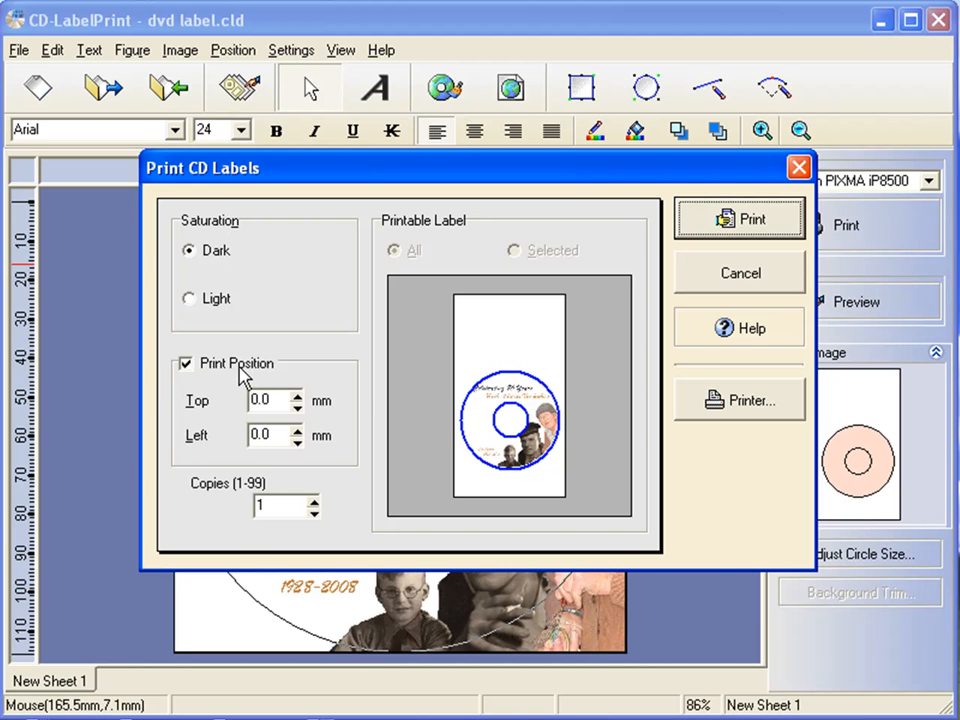
left_click(714, 221)
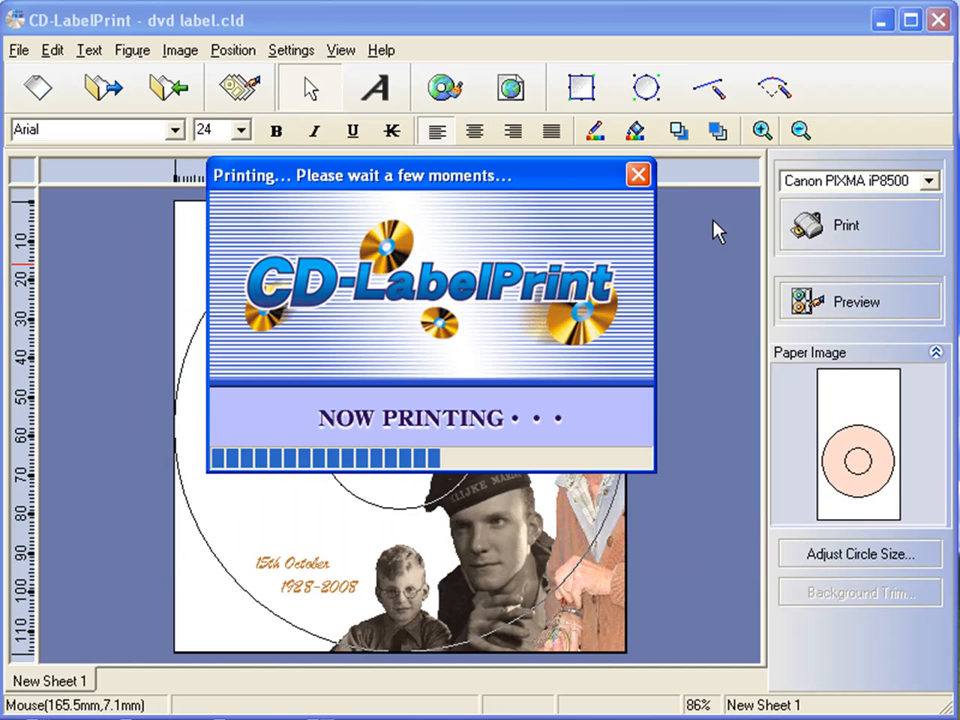